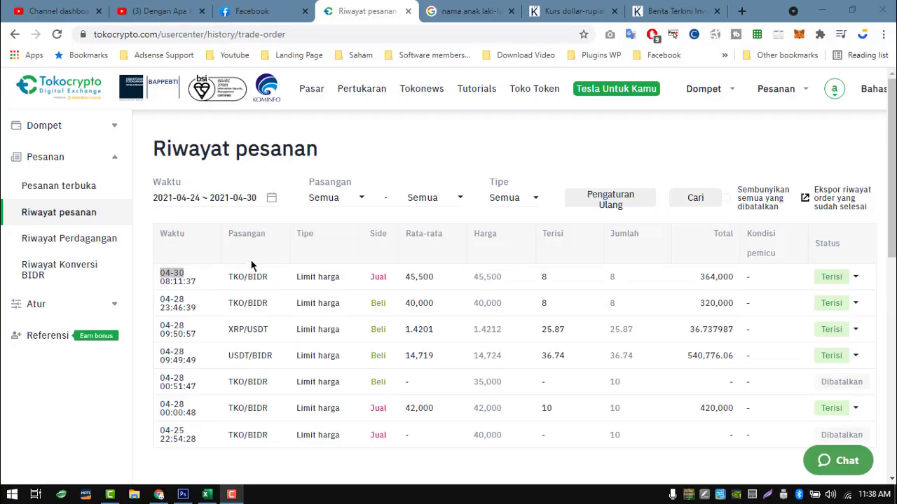
# - Examine the filled 04-28 TKO/BIDR buy order's time, pair, average price, filled quantity and total in the order history
pyautogui.click(191, 278)
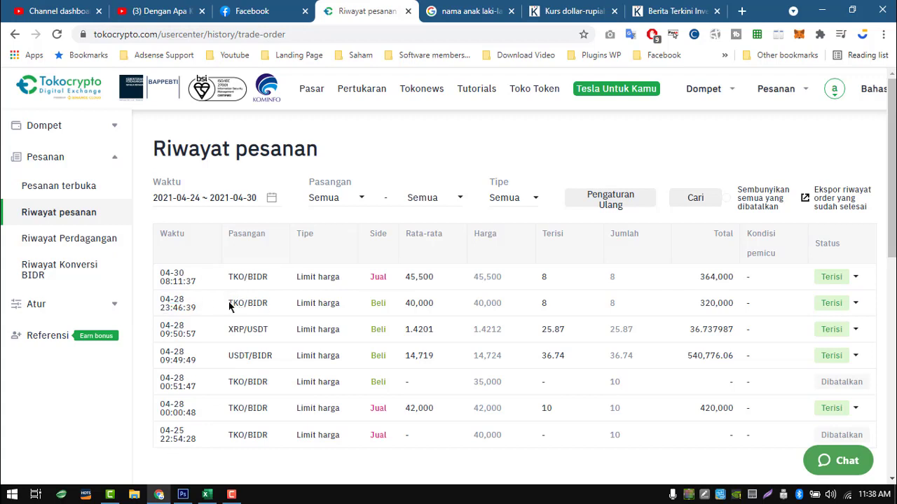
pyautogui.moveTo(231, 304); pyautogui.dragTo(264, 302)
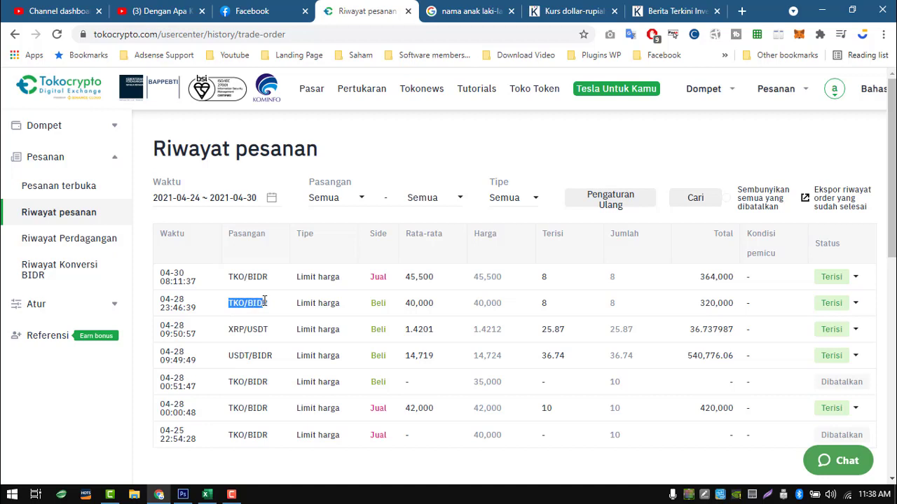
pyautogui.click(356, 303)
pyautogui.moveTo(407, 303); pyautogui.dragTo(426, 304)
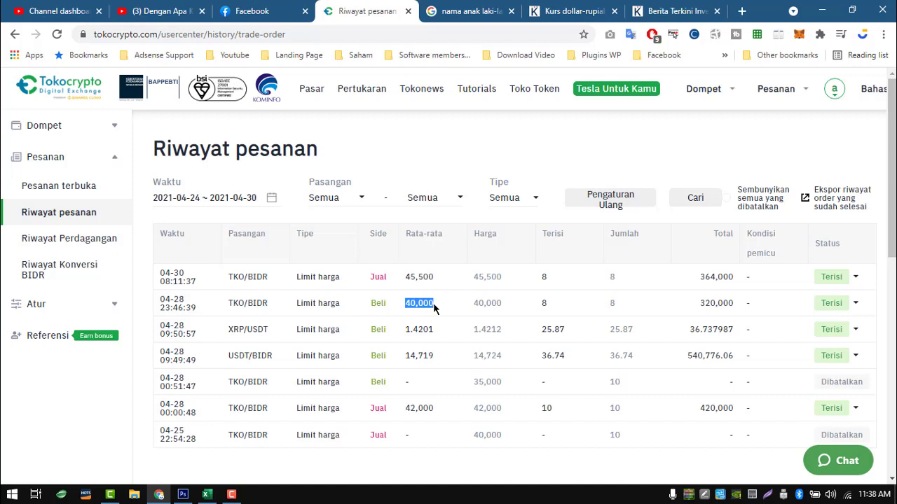
pyautogui.doubleClick(544, 303)
pyautogui.moveTo(700, 302); pyautogui.dragTo(734, 308)
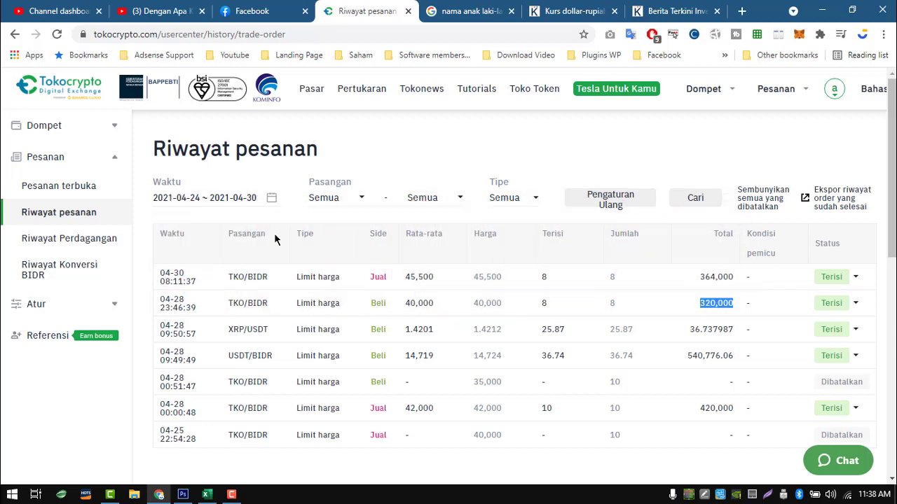
pyautogui.click(278, 293)
pyautogui.moveTo(161, 300); pyautogui.dragTo(186, 301)
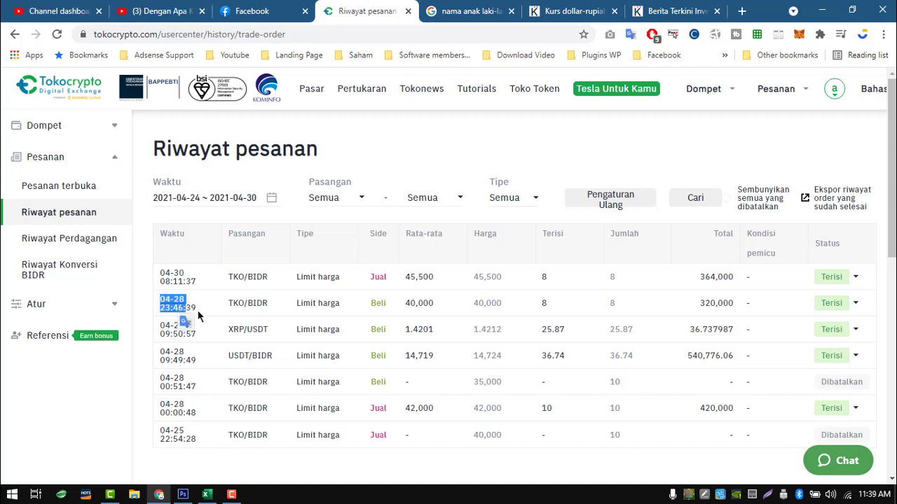
pyautogui.click(198, 317)
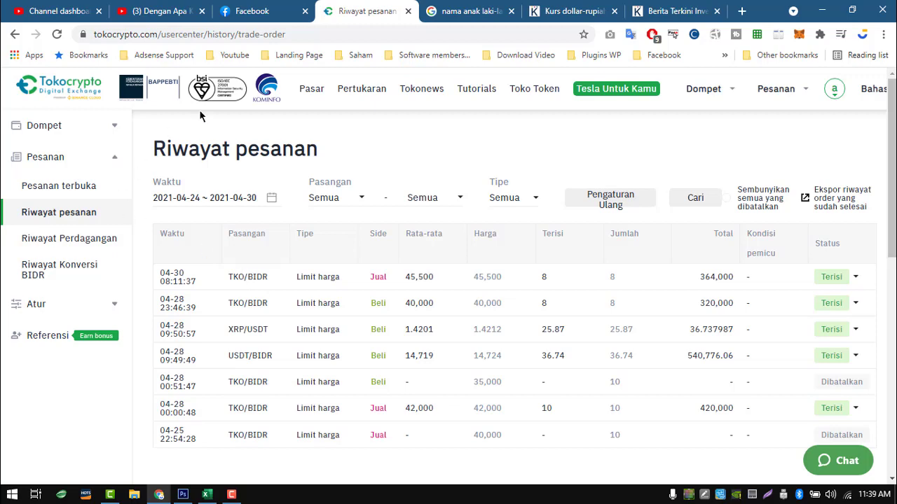
# - Open the exchange page for TKO/BIDR and examine its one-hour price chart
pyautogui.click(350, 93)
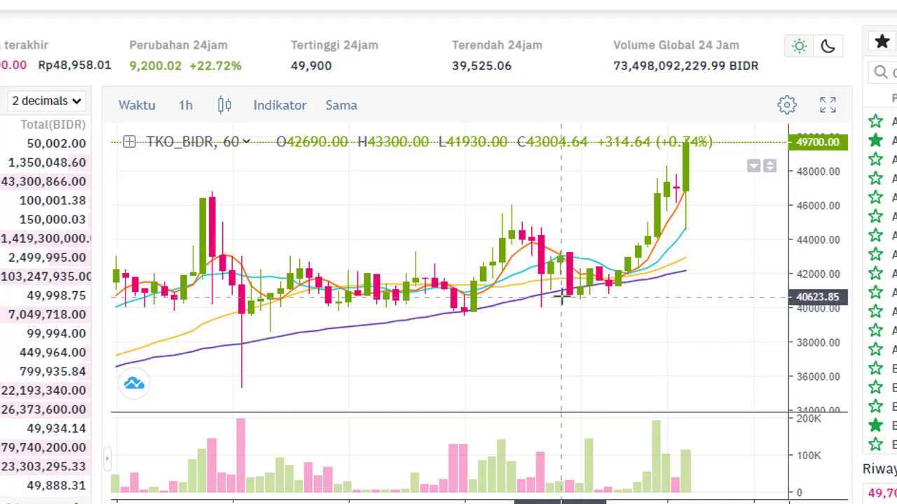
pyautogui.scroll(3, 562, 298)
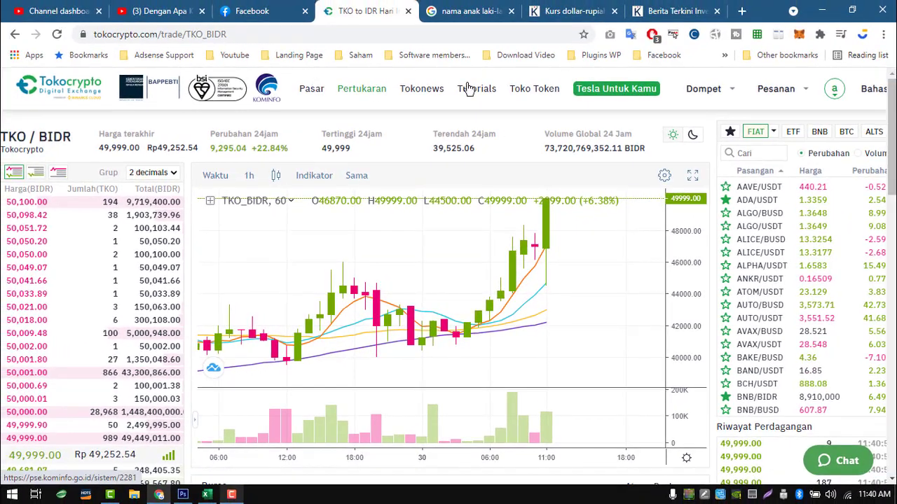
# - Reopen the order history and compare the average prices of the latest TKO/BIDR buy and sell orders, plus the sell total
pyautogui.moveTo(719, 95)
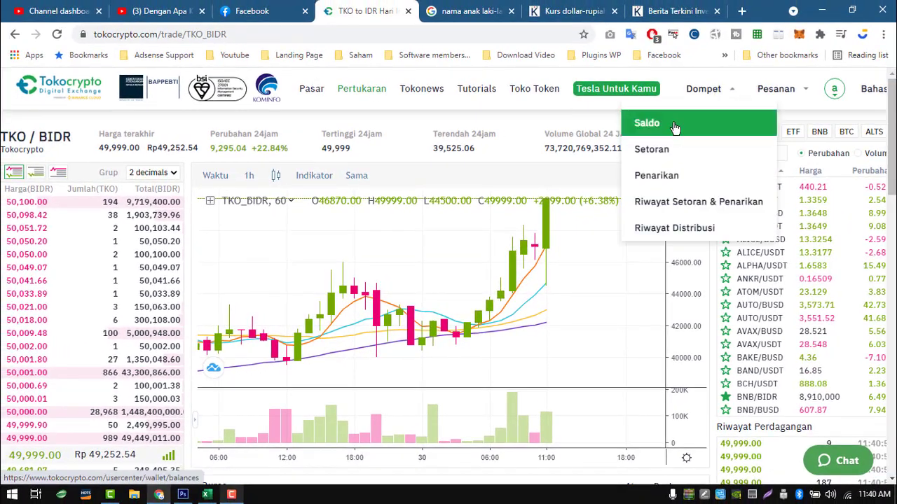
pyautogui.moveTo(762, 91)
pyautogui.click(740, 146)
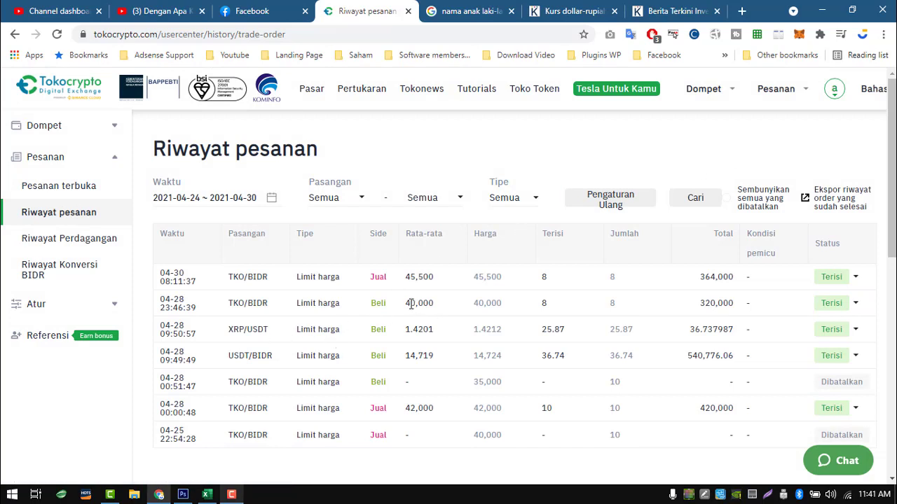
pyautogui.moveTo(405, 303); pyautogui.dragTo(434, 302)
pyautogui.click(405, 273)
pyautogui.doubleClick(407, 273)
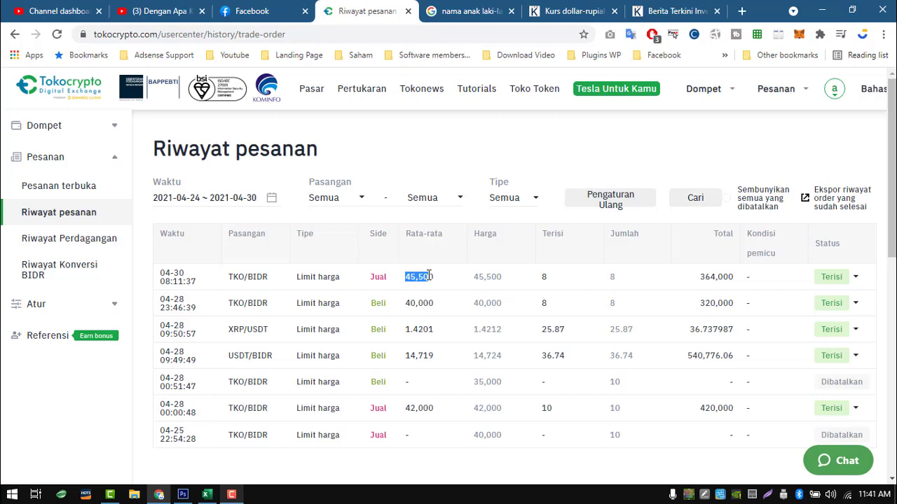
pyautogui.click(378, 277)
pyautogui.moveTo(405, 276); pyautogui.dragTo(432, 275)
pyautogui.moveTo(699, 278); pyautogui.dragTo(715, 278)
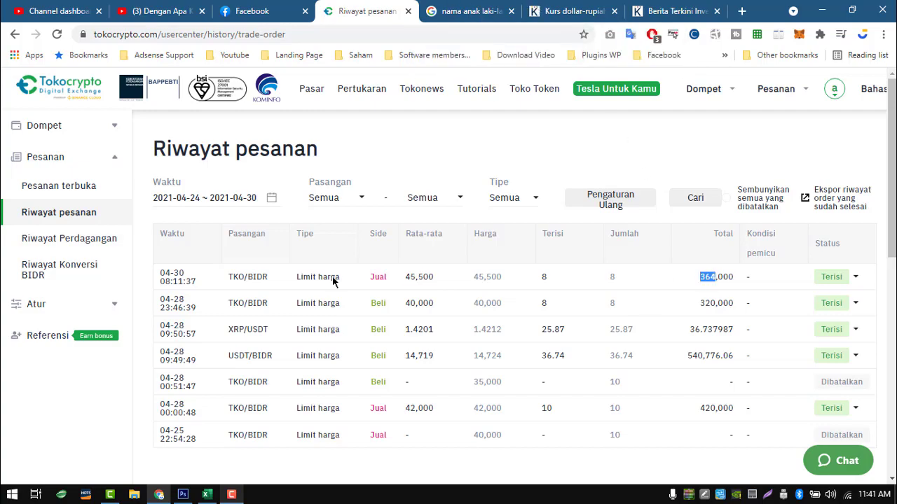
# - Switch to the Excel workbook and review the TKO buy price, sell price and the formulas for total, Untung and Persentase
pyautogui.click(207, 495)
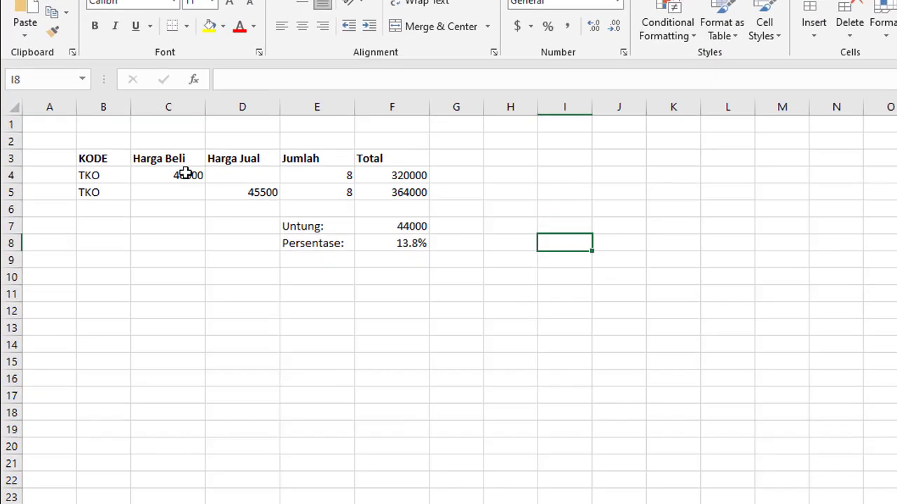
pyautogui.click(184, 174)
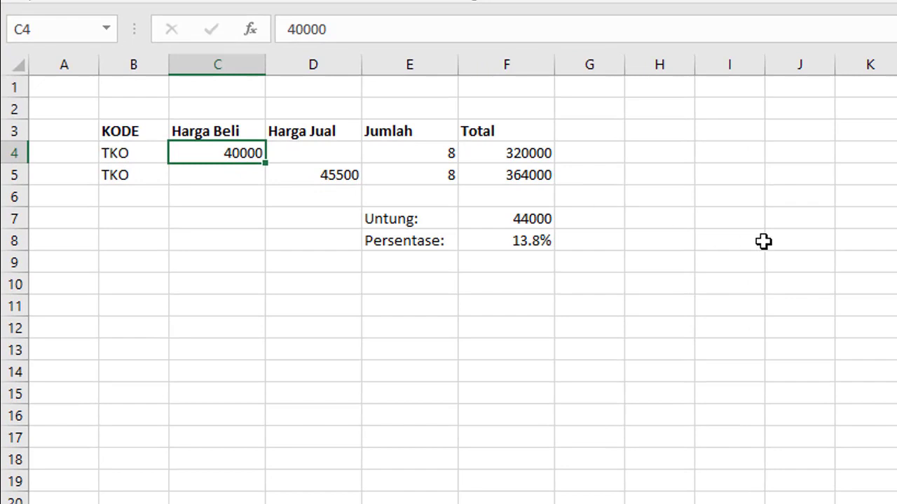
pyautogui.press('Right')
pyautogui.press('Down')
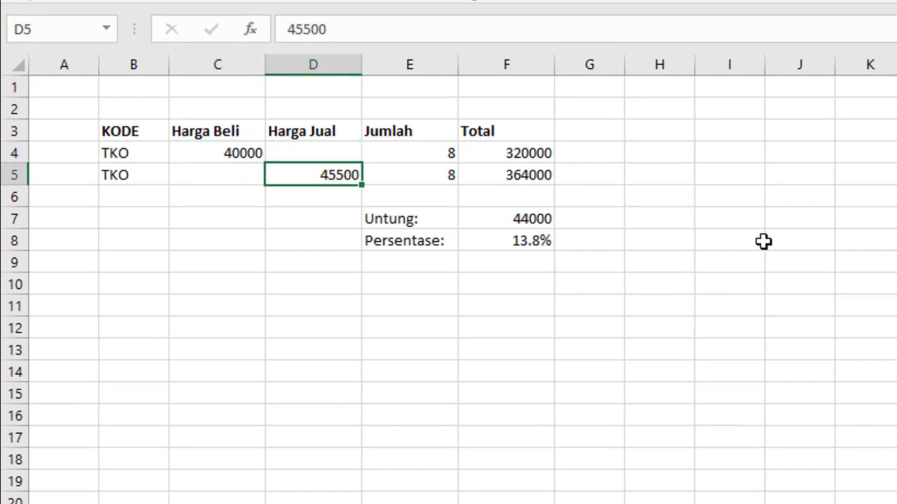
pyautogui.press('Right')
pyautogui.press('Right')
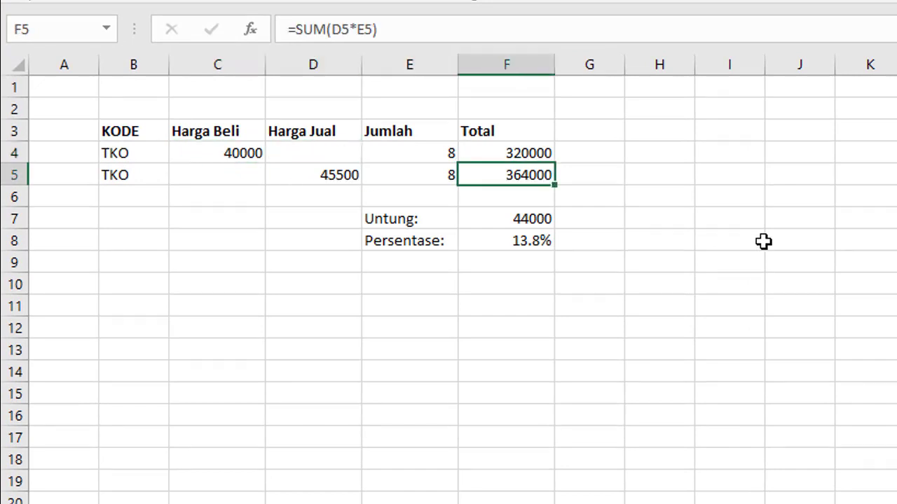
pyautogui.press('Down')
pyautogui.press('Down')
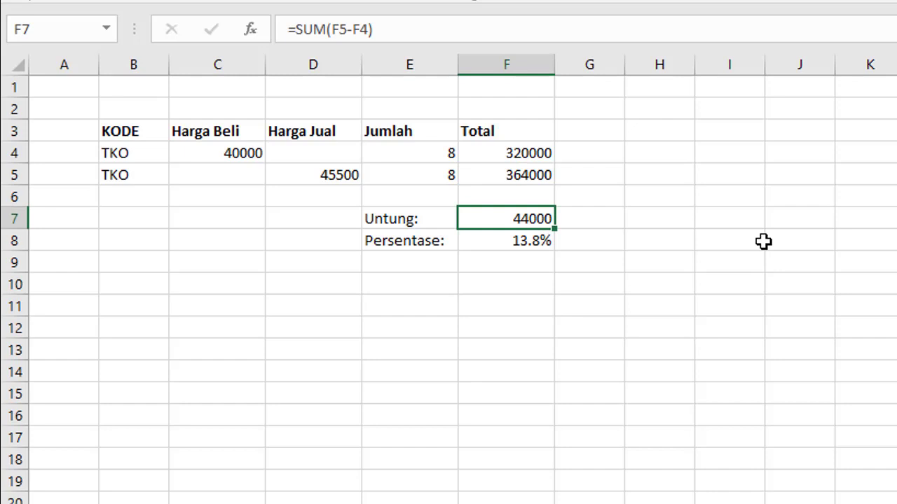
pyautogui.press('Down')
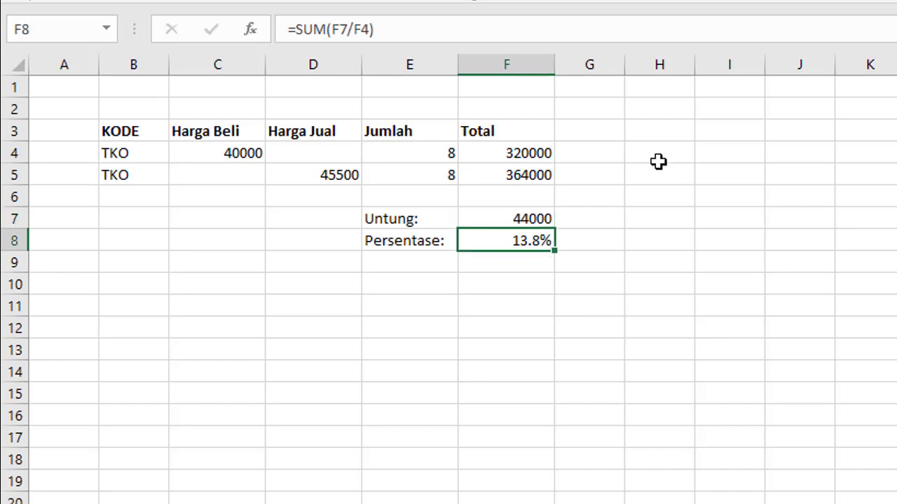
# - Make the percentage value in F8 bold and fill the Persentase cells E8:F8 with light green
pyautogui.hotkey('ctrl', 'b')
pyautogui.click(442, 277)
pyautogui.moveTo(403, 245); pyautogui.dragTo(536, 226)
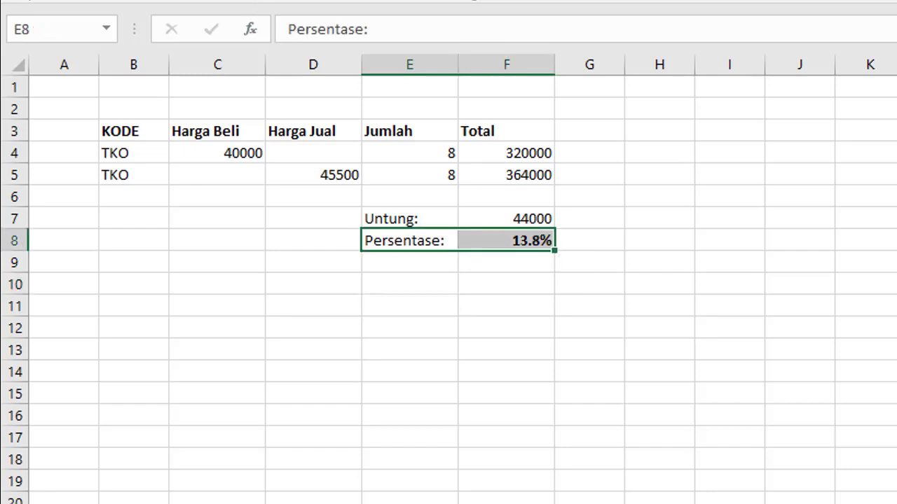
pyautogui.hotkey('alt', 'h')
pyautogui.press('h')
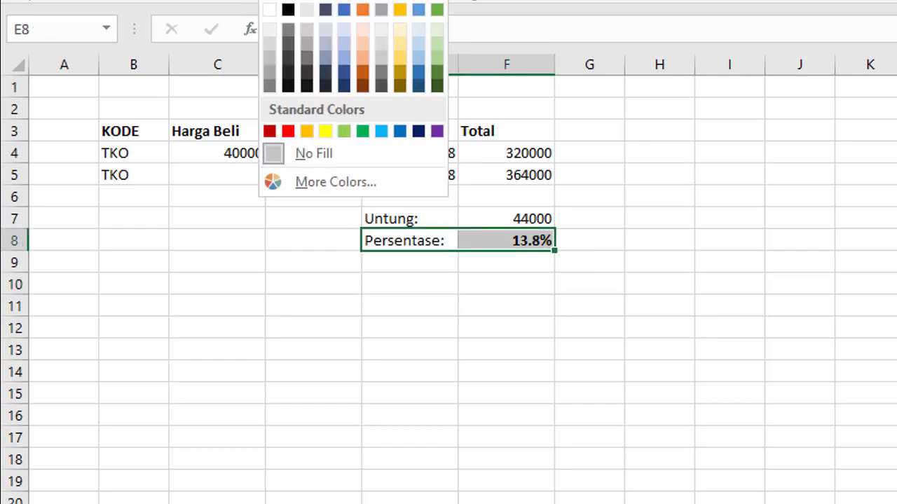
pyautogui.click(438, 58)
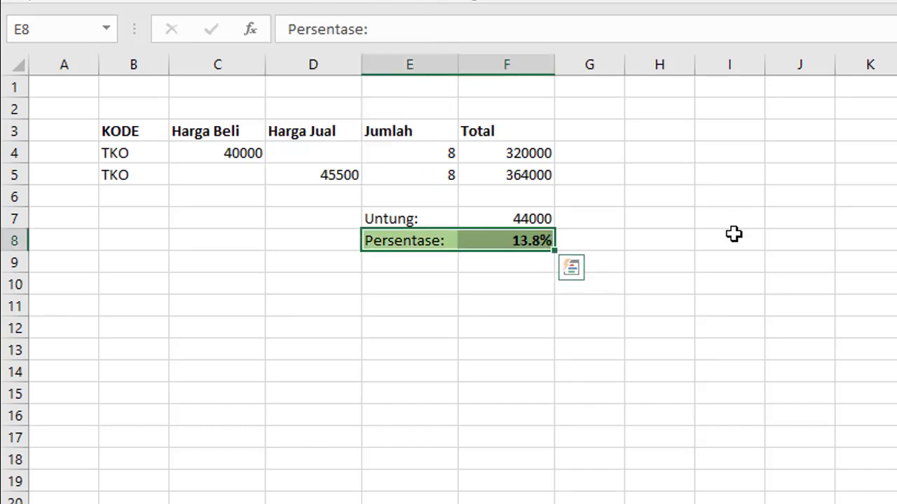
pyautogui.click(732, 232)
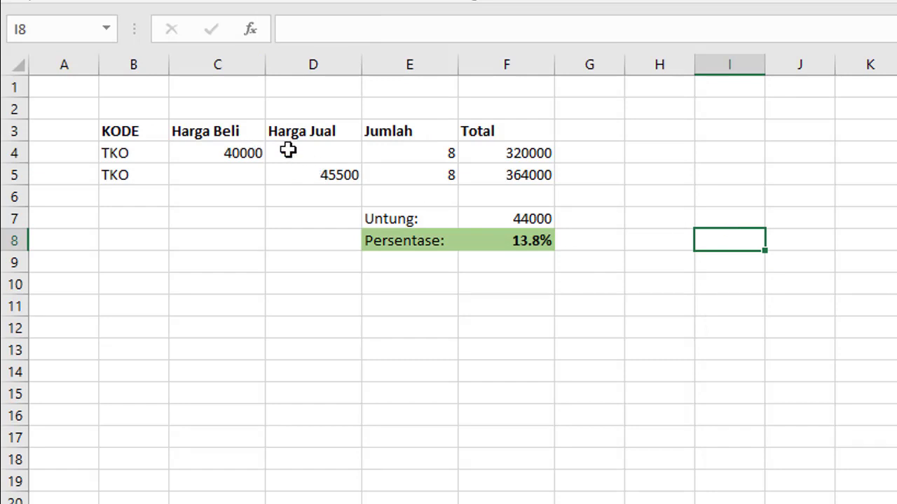
# - Set the Jumlah quantity to 100 for both TKO rows, in cells E4 and E5
pyautogui.click(413, 154)
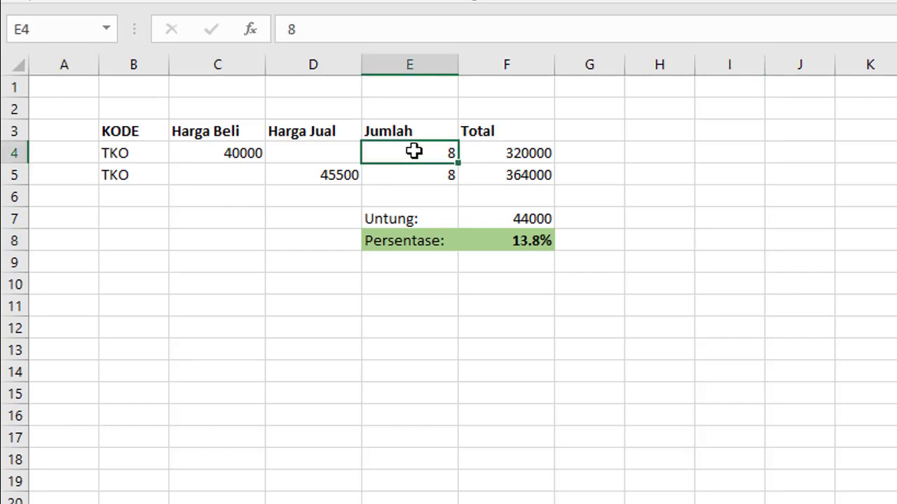
pyautogui.write('100')
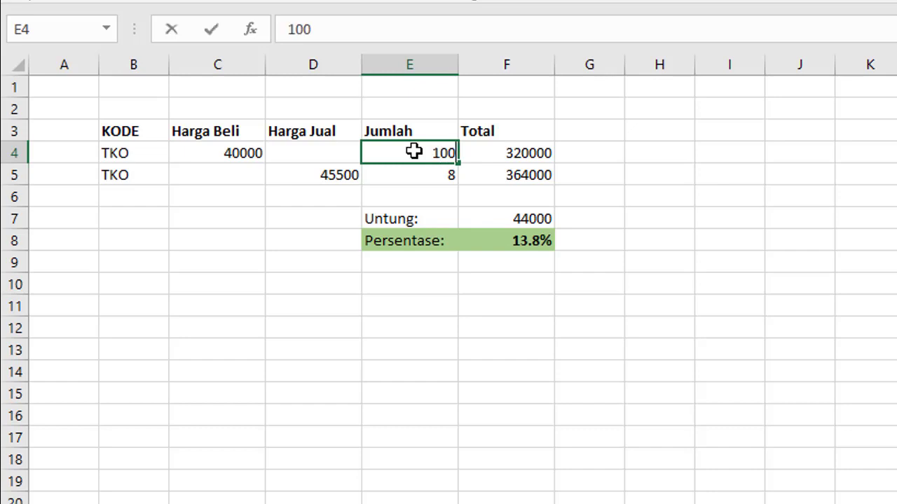
pyautogui.press('Return')
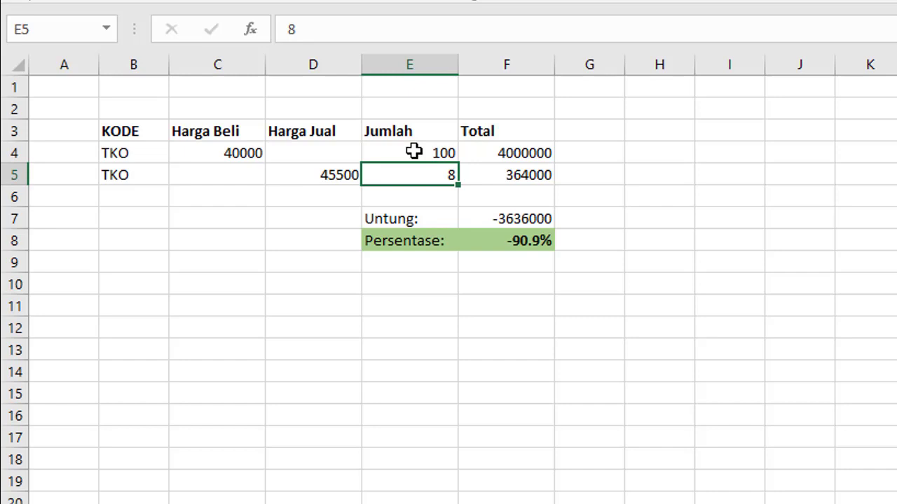
pyautogui.write('100')
pyautogui.press('Return')
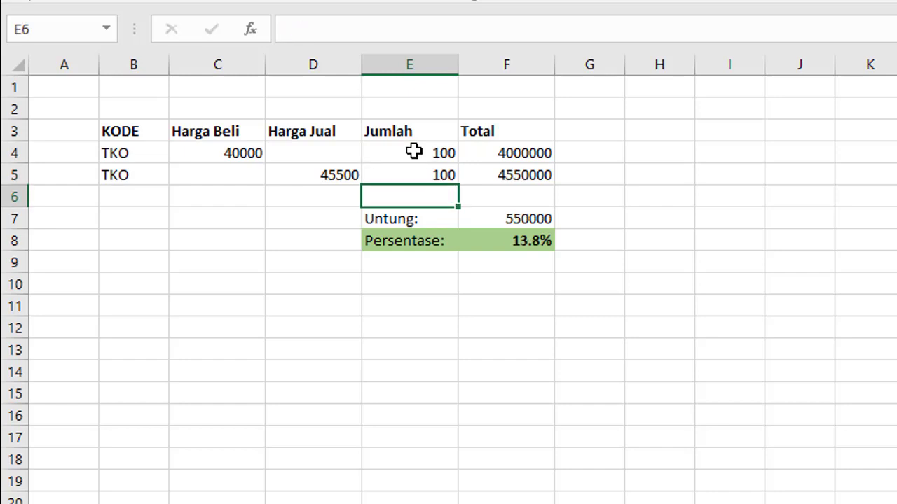
# - Review the buy and sell totals in F4 and F5 together with the Untung and Persentase formulas in F7 and F8
pyautogui.press('Right')
pyautogui.press('Up')
pyautogui.press('Up')
pyautogui.press('Up')
pyautogui.press('Down')
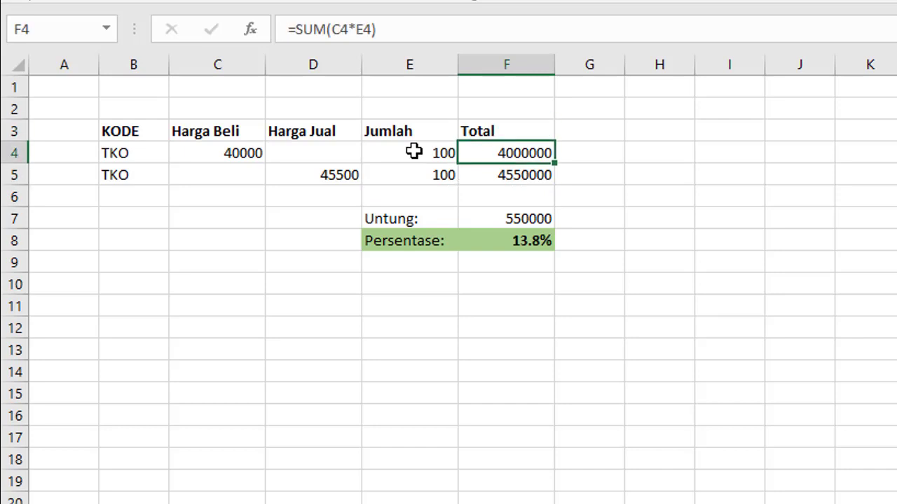
pyautogui.press('Up')
pyautogui.press('Down')
pyautogui.press('Down')
pyautogui.press('Down')
pyautogui.press('Down')
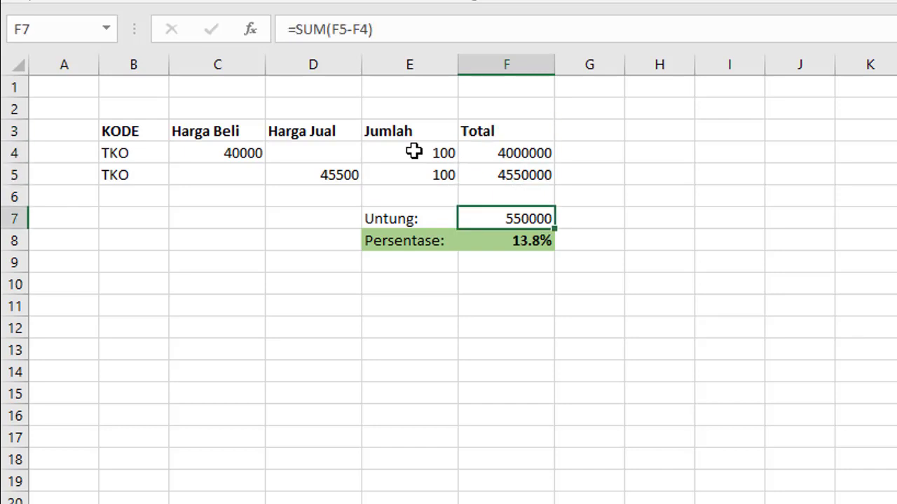
pyautogui.press('Up')
pyautogui.press('Up')
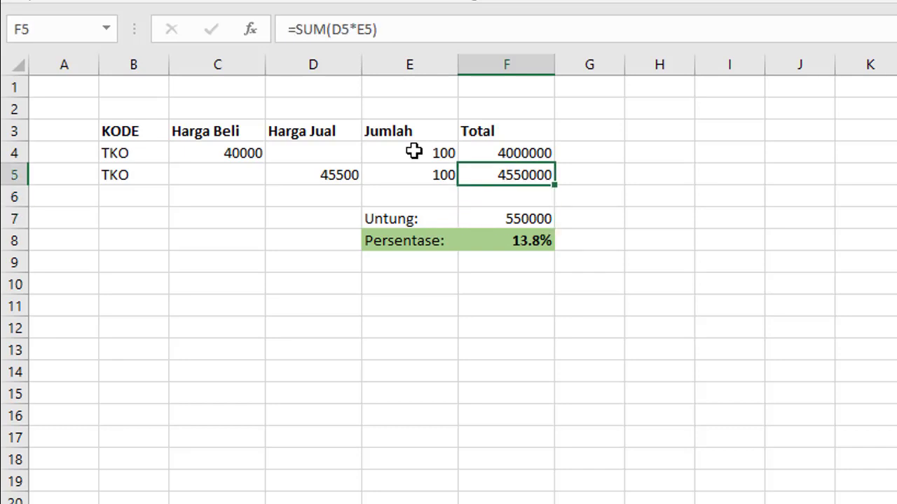
pyautogui.press('Up')
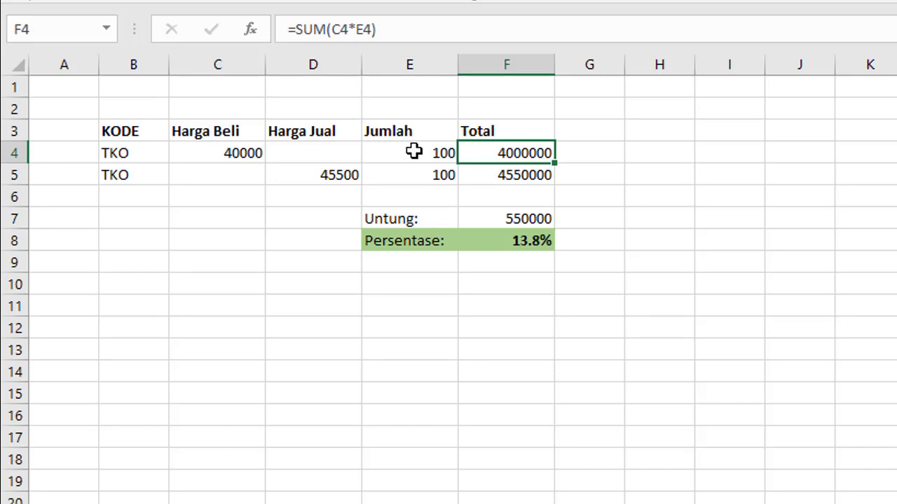
pyautogui.press('Down')
pyautogui.press('Down')
pyautogui.press('Down')
pyautogui.press('Down')
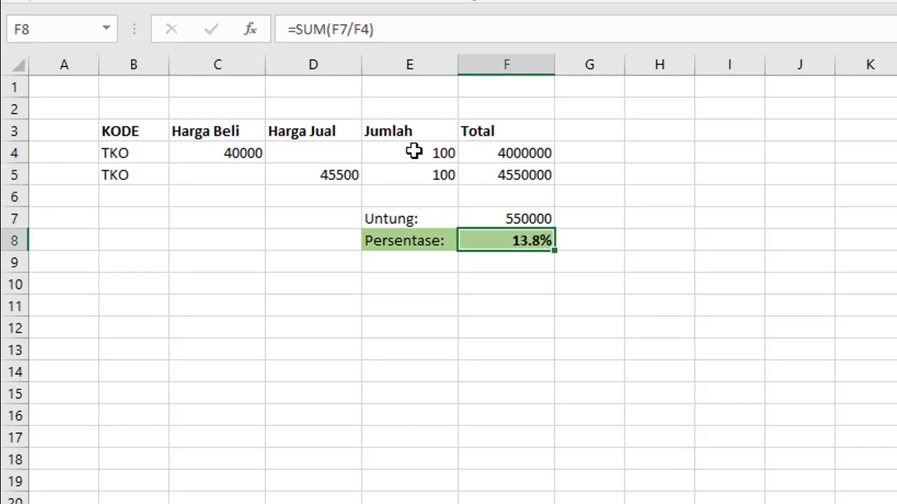
pyautogui.press('Up')
pyautogui.press('Up')
pyautogui.press('Up')
pyautogui.press('Up')
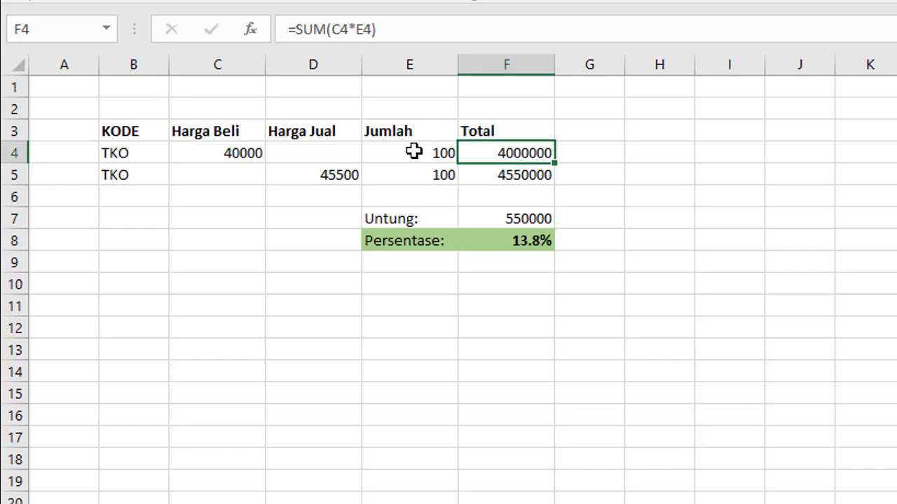
# - Set the Jumlah quantity in E4 and E5 to 2 and check the Untung and Persentase rows
pyautogui.press('Left')
pyautogui.write('2')
pyautogui.press('Return')
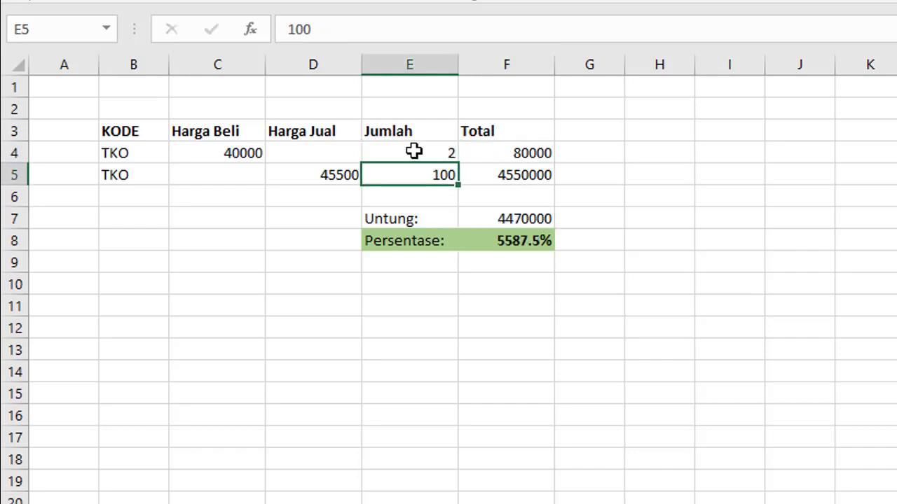
pyautogui.write('2')
pyautogui.press('Return')
pyautogui.press('Down')
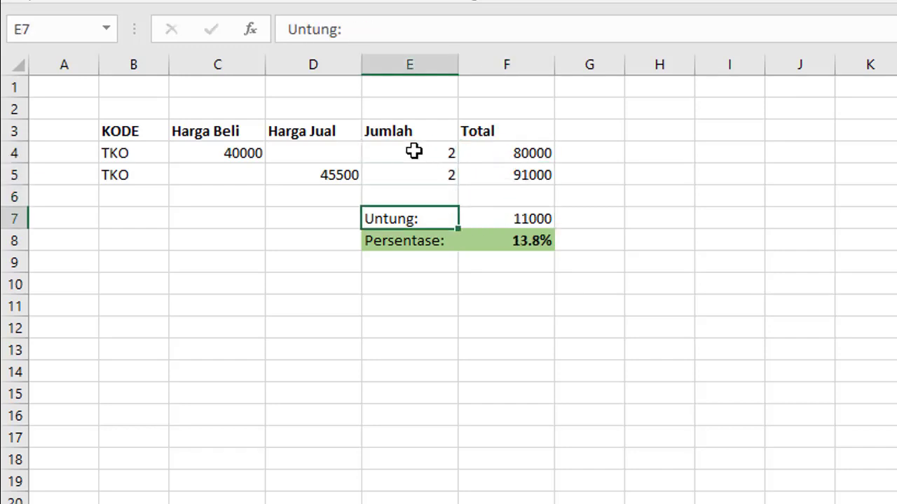
pyautogui.press('Right')
pyautogui.press('Right')
pyautogui.press('Down')
pyautogui.press('Left')
pyautogui.press('Left')
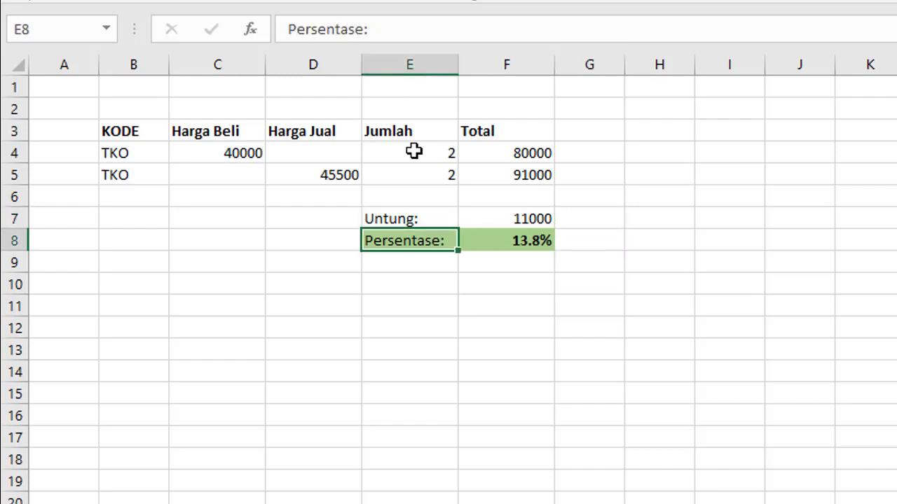
# - Check the Untung and Persentase results in F7 and F8, and set the Jumlah quantity in E4 and E5 to 50
pyautogui.press('Up')
pyautogui.press('Right')
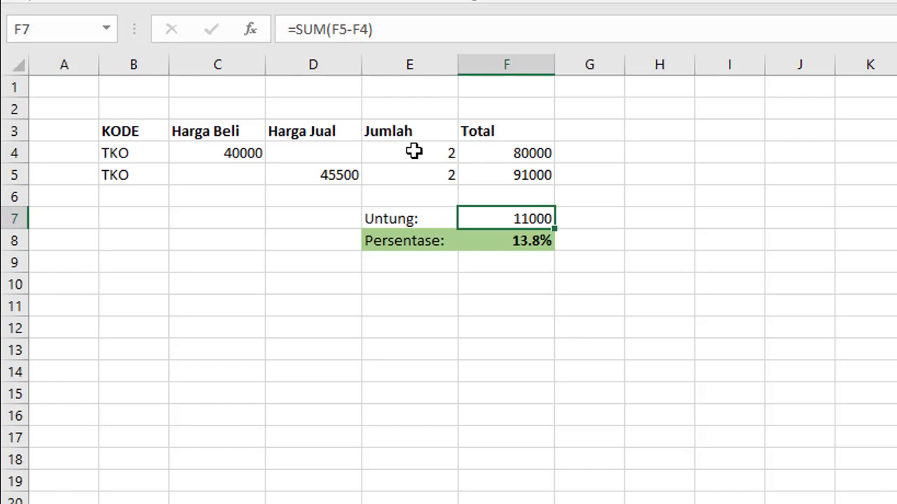
pyautogui.press('Down')
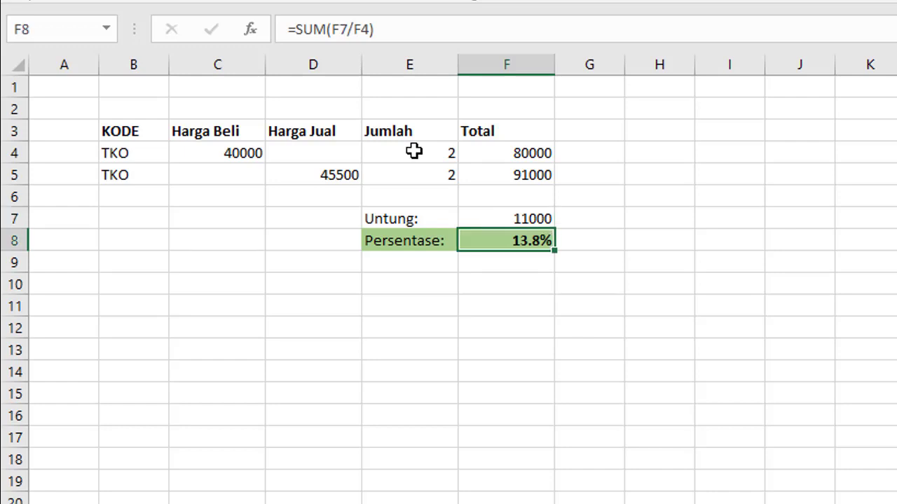
pyautogui.press('Up')
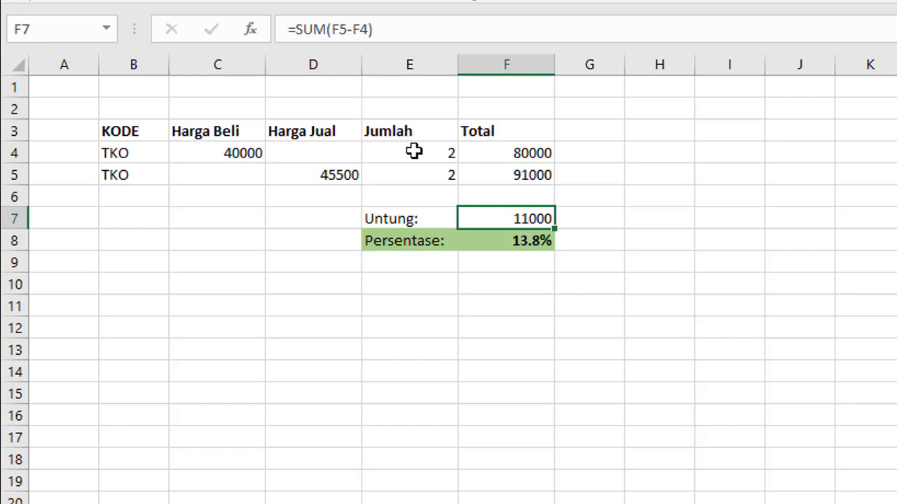
pyautogui.press('Up')
pyautogui.press('Up')
pyautogui.press('Up')
pyautogui.press('Left')
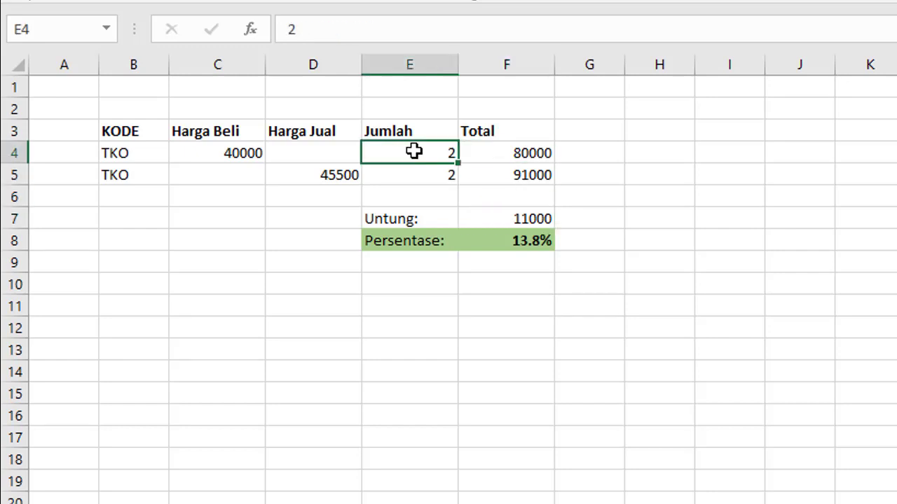
pyautogui.write('50')
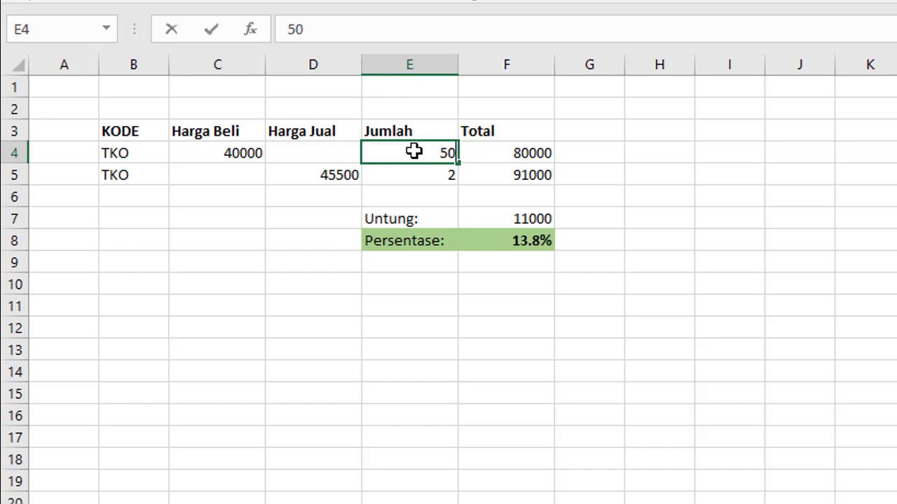
pyautogui.press('Return')
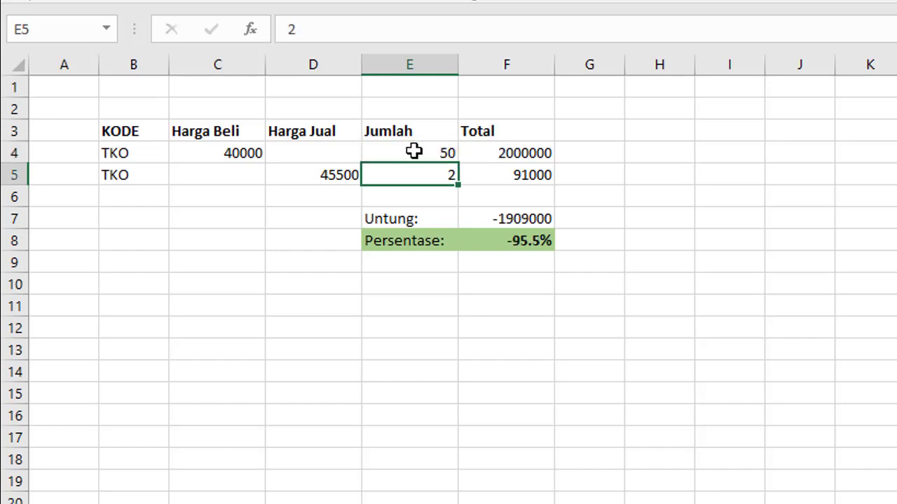
pyautogui.write('50')
pyautogui.press('Return')
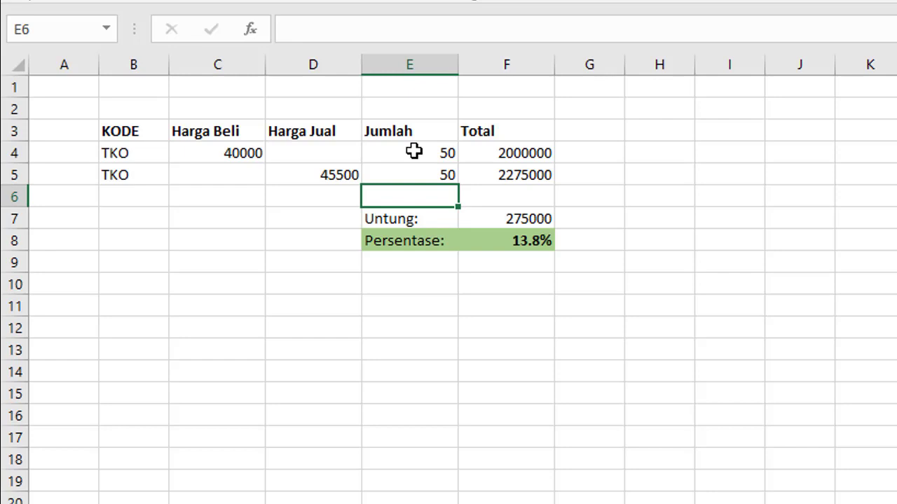
# - Review the Untung amount in F7 together with the Persentase in F8 and the sell total in F5
pyautogui.press('Down')
pyautogui.press('Right')
pyautogui.press('Right')
pyautogui.press('Left')
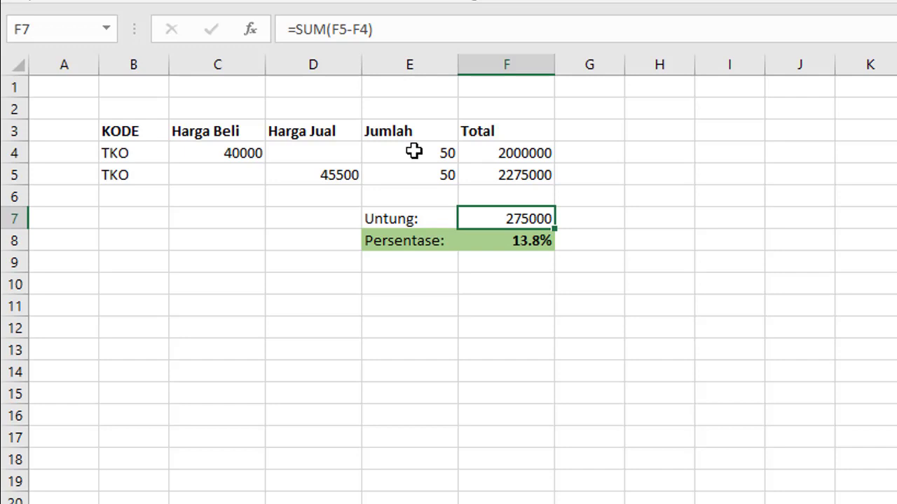
pyautogui.press('Right')
pyautogui.press('Left')
pyautogui.press('Down')
pyautogui.press('Up')
pyautogui.press('Up')
pyautogui.press('Up')
pyautogui.press('Down')
pyautogui.press('Down')
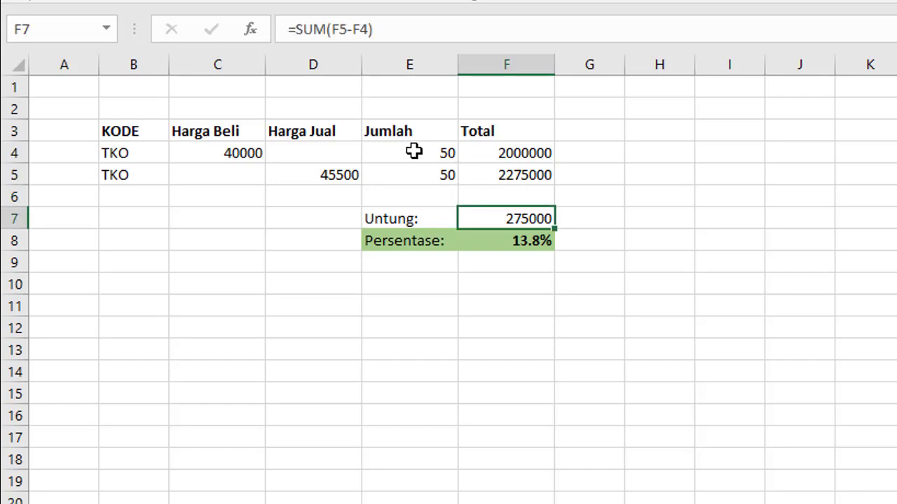